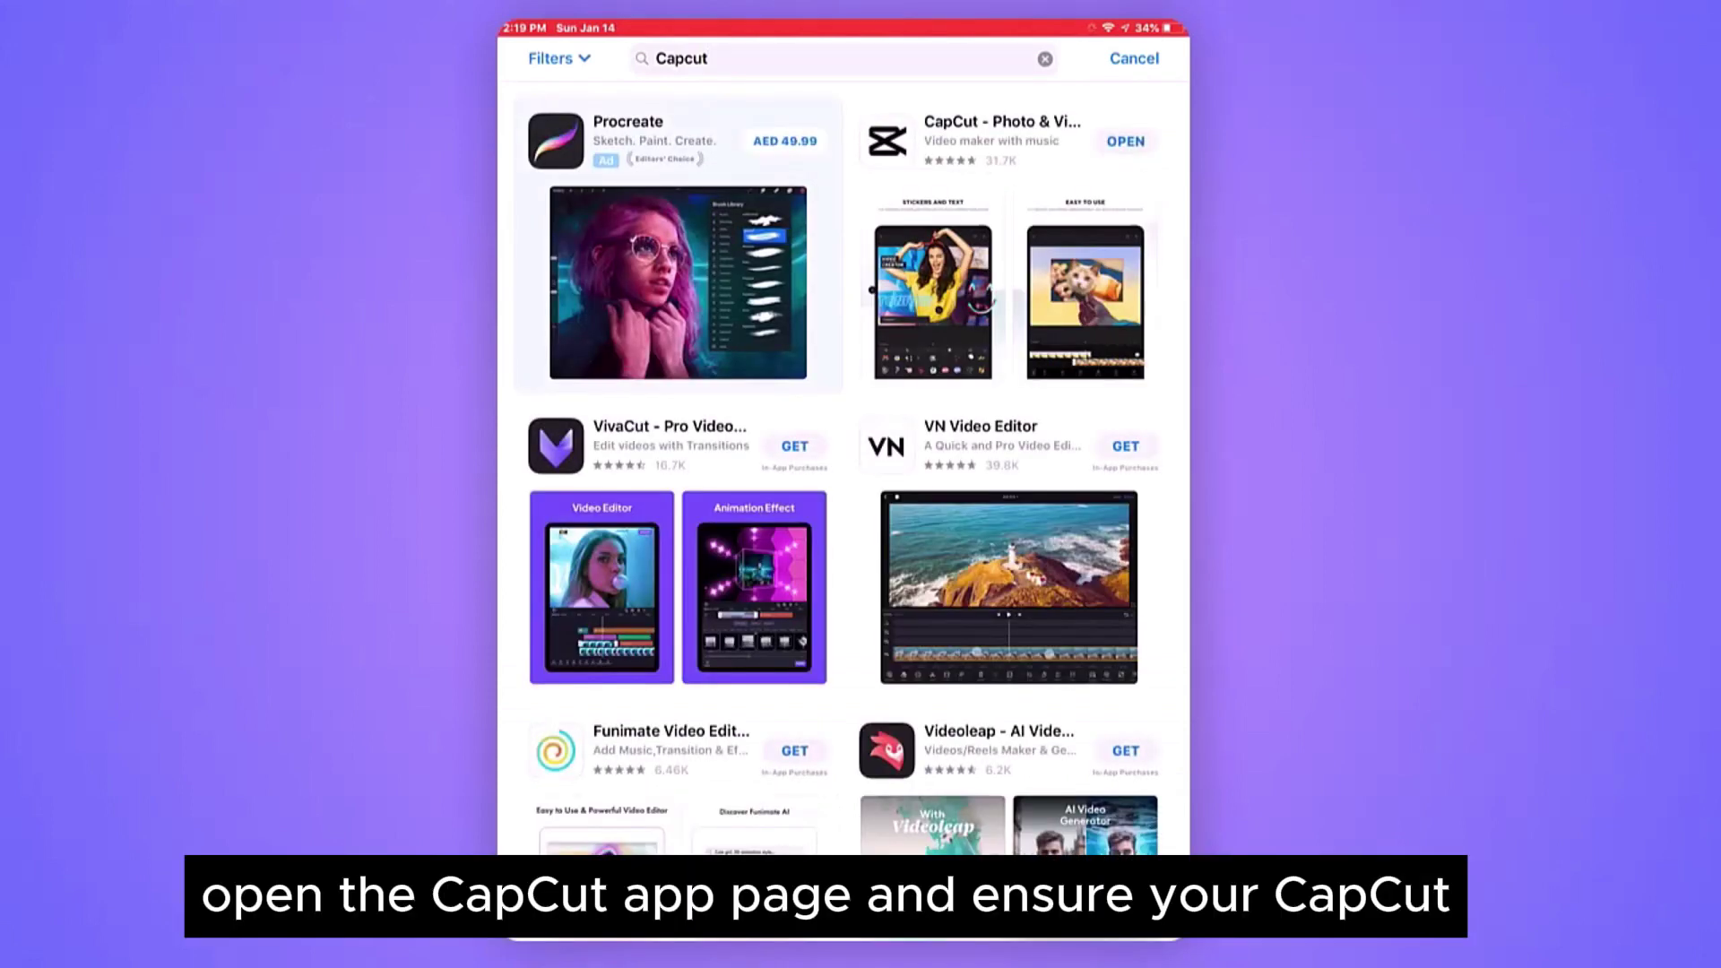
- Open the CapCut - Photo & Video Editor page in the App Store
click(1002, 121)
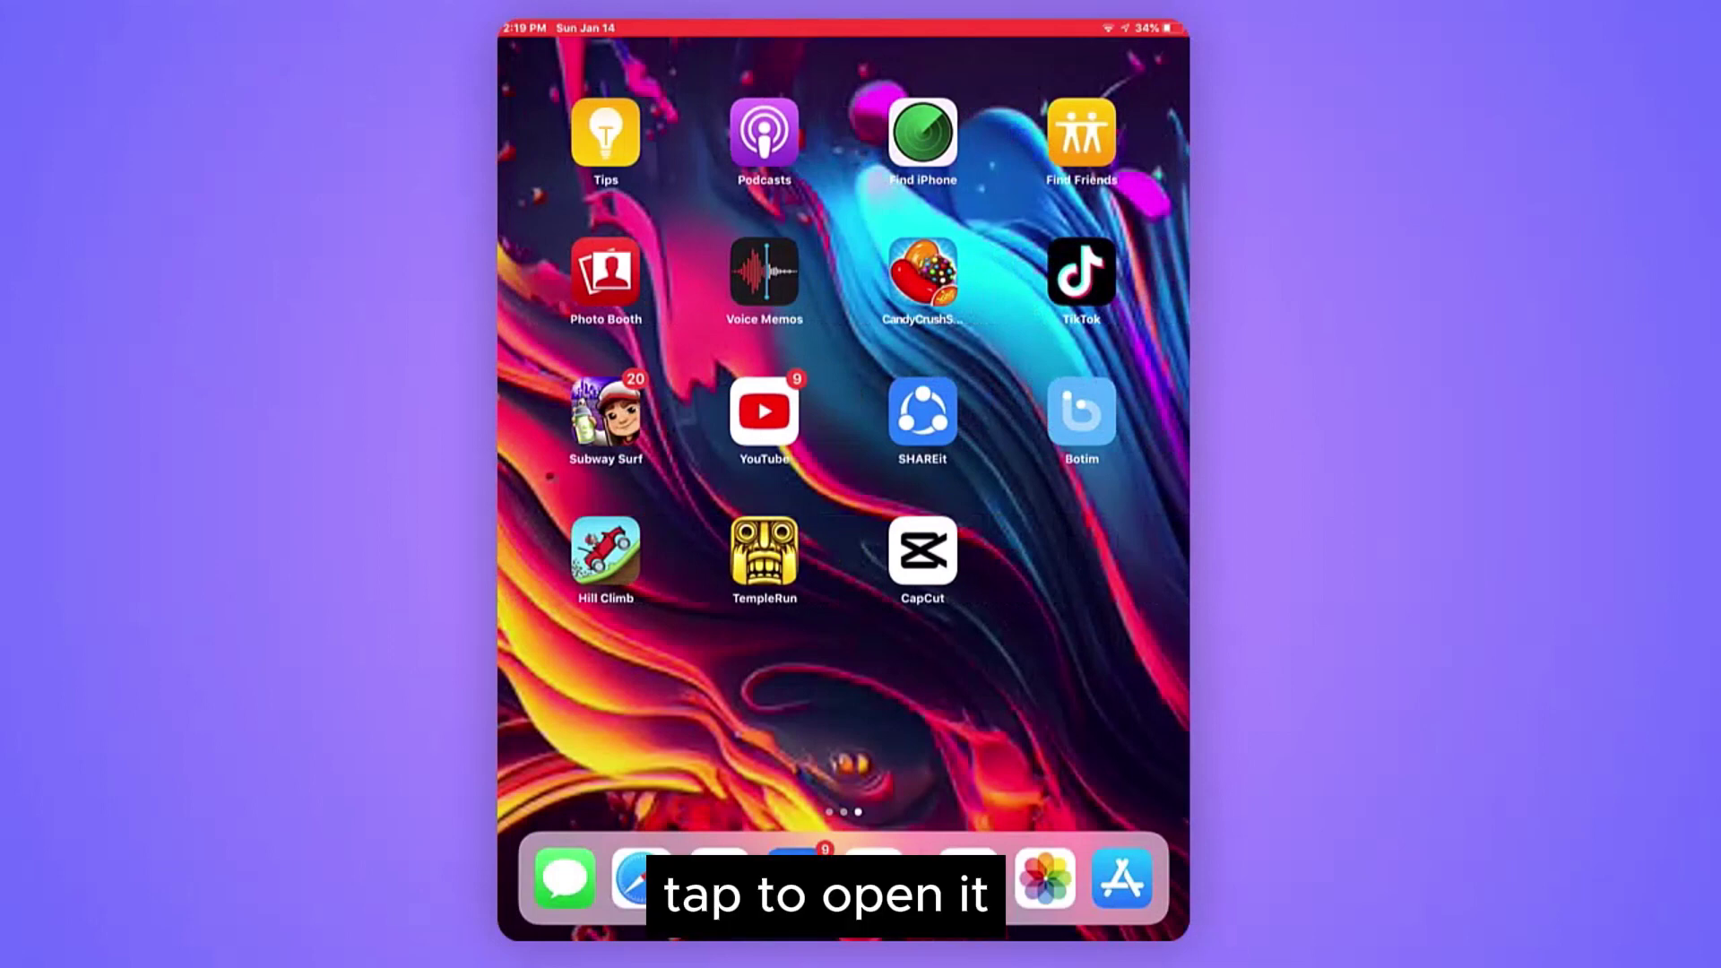
- Launch CapCut from its home screen icon
click(922, 552)
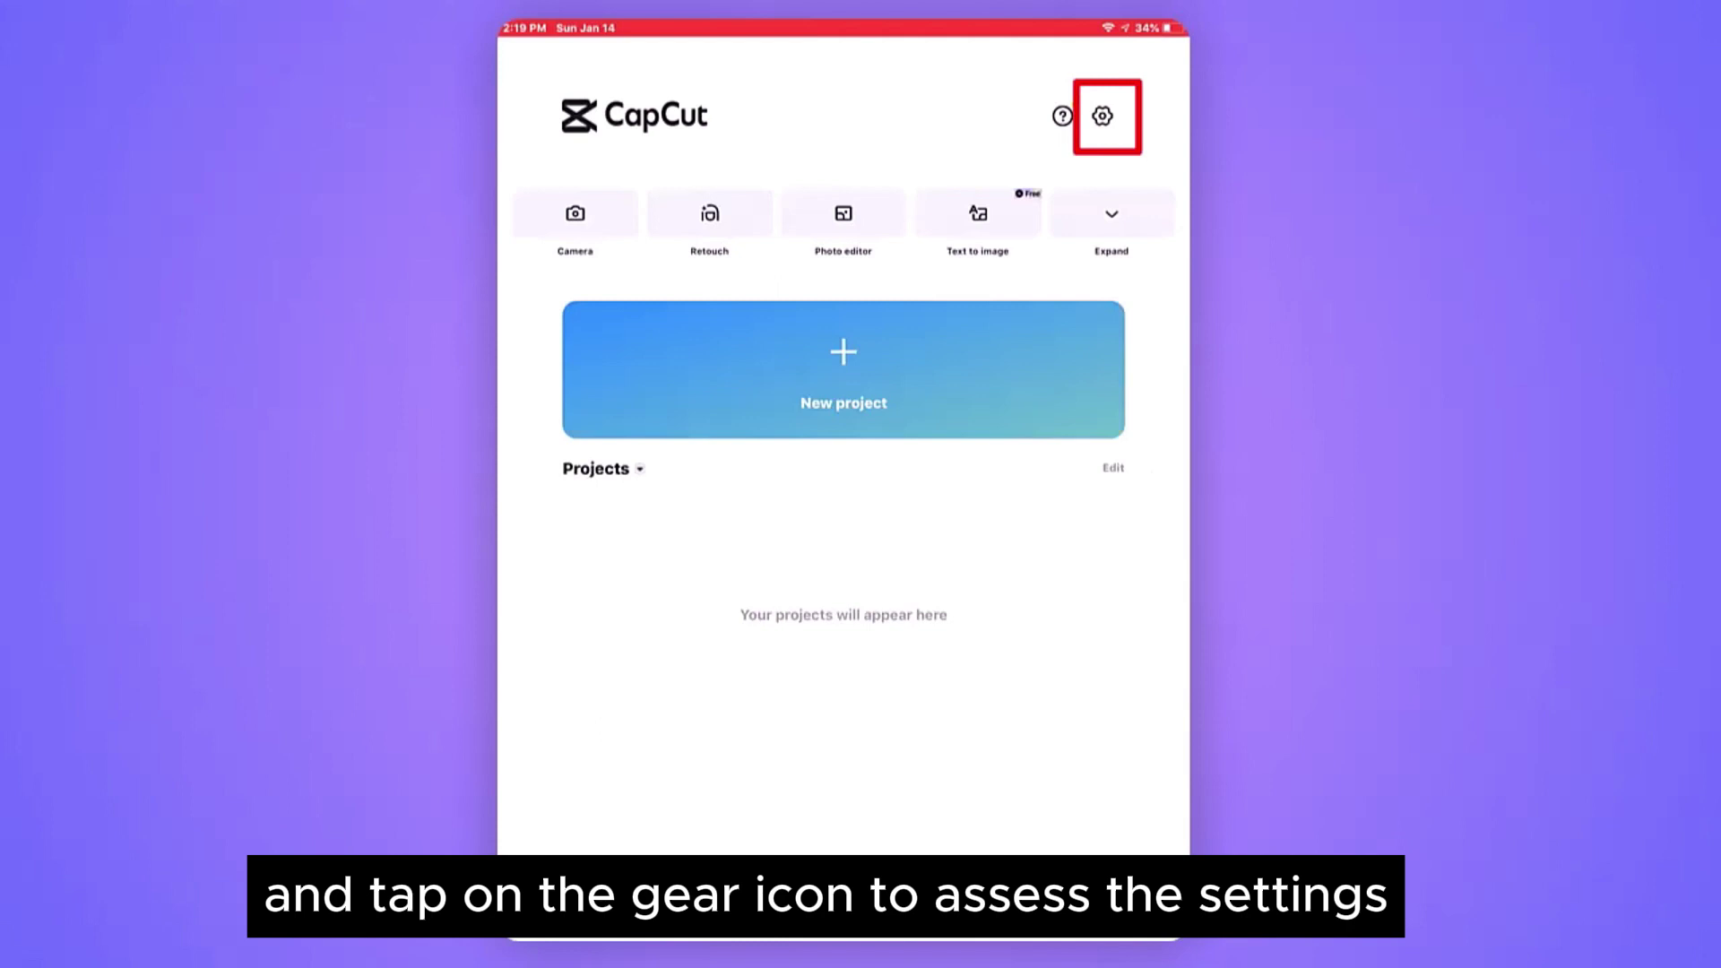
click(1104, 116)
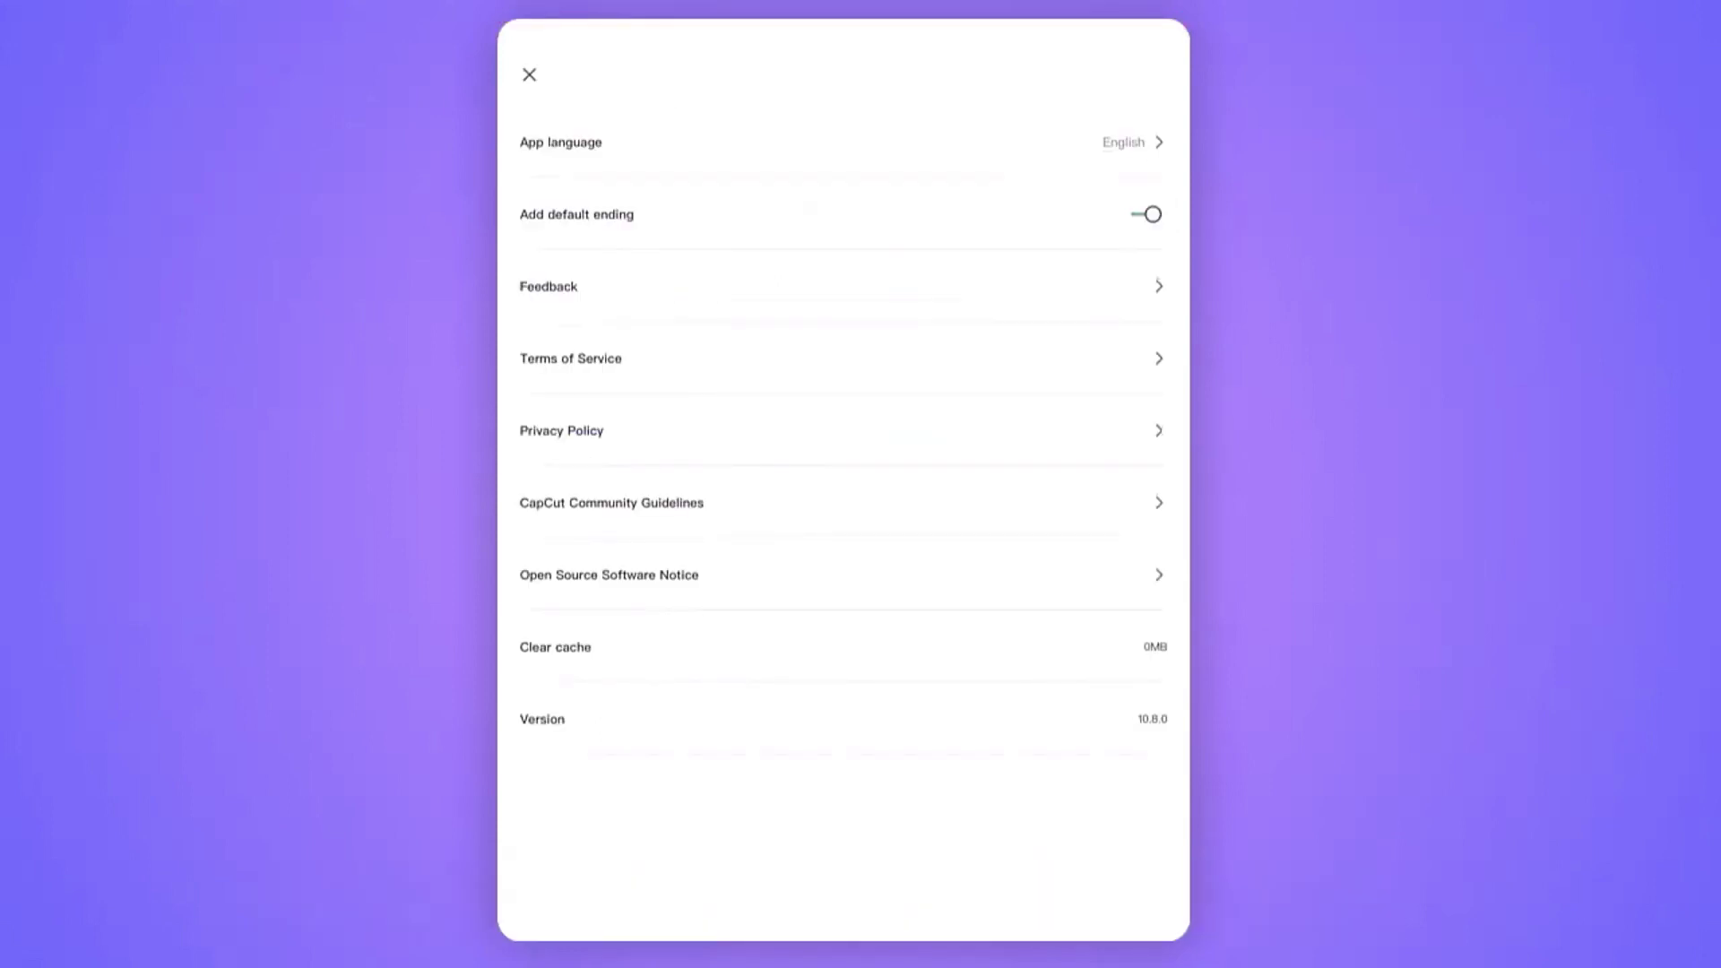